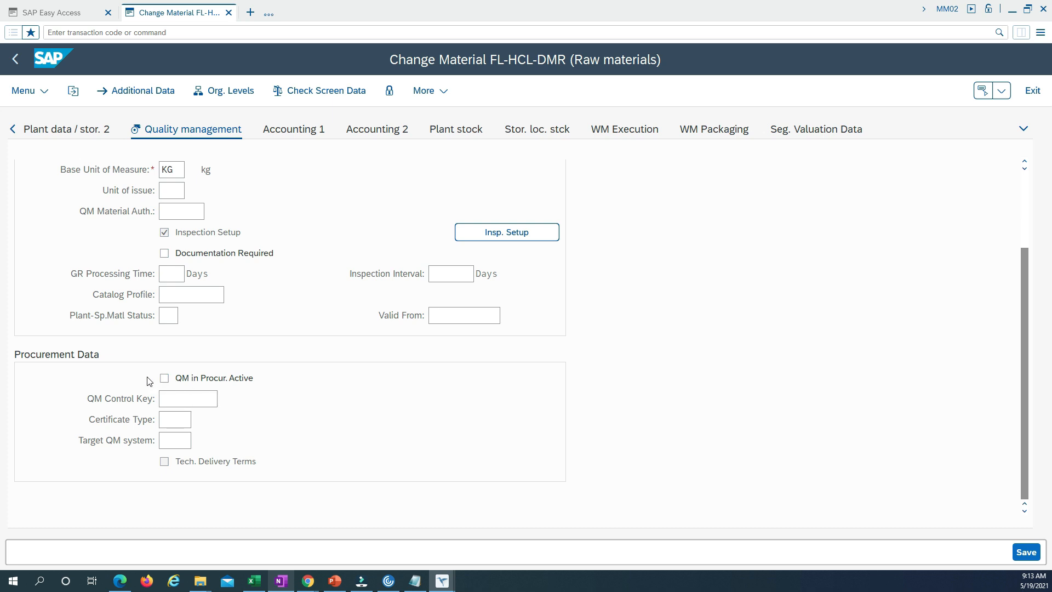
Activate QM in procurement for material FL-HCL-DMR and assign QM control key 0001, Supplier release
left_click(184, 402)
left_click(165, 378)
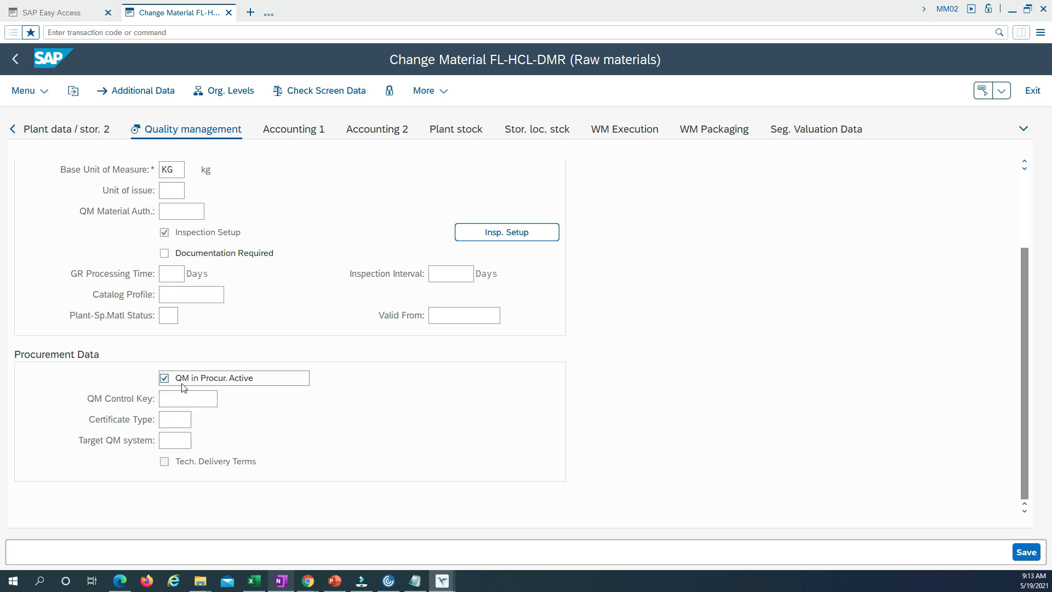
left_click(214, 399)
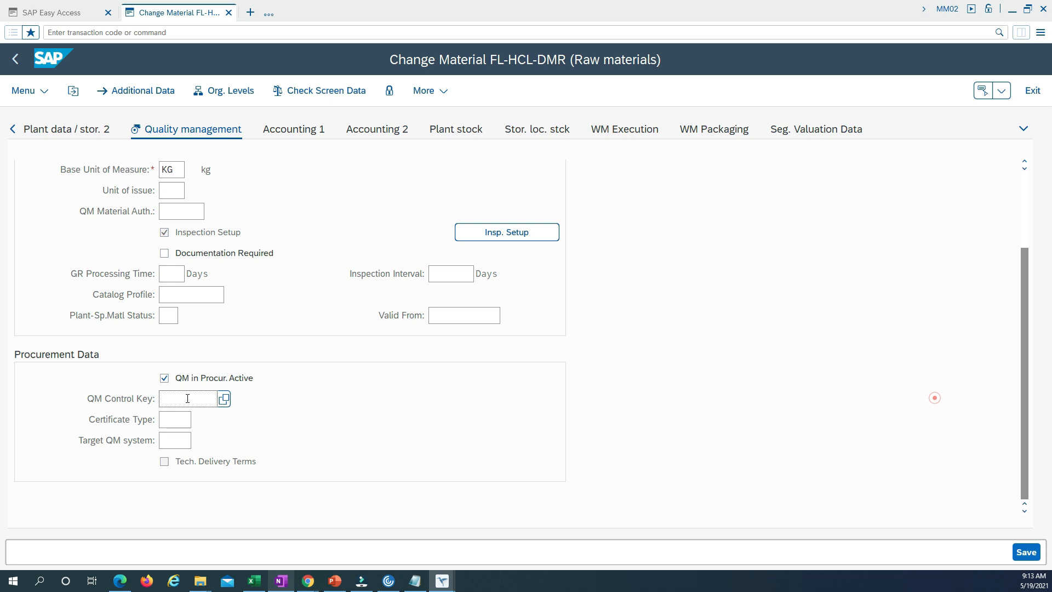
left_click(224, 400)
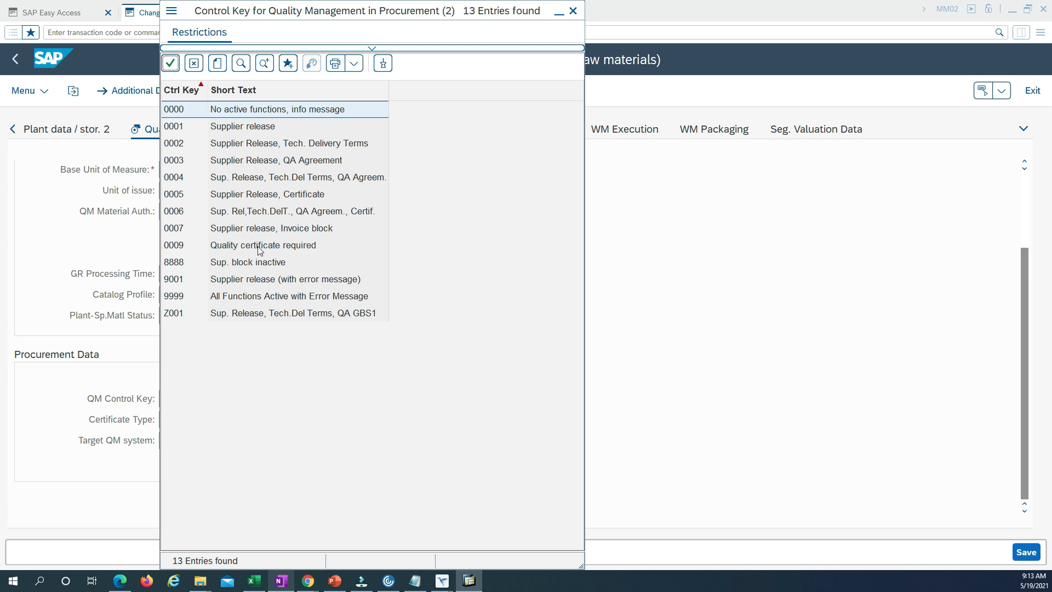
left_click(228, 247)
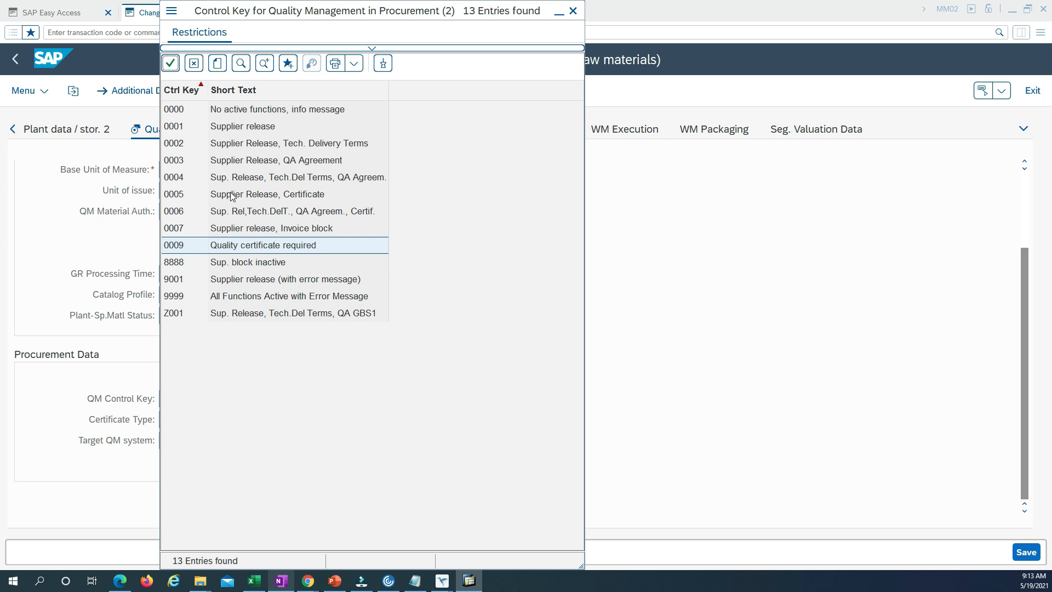
left_click(252, 197)
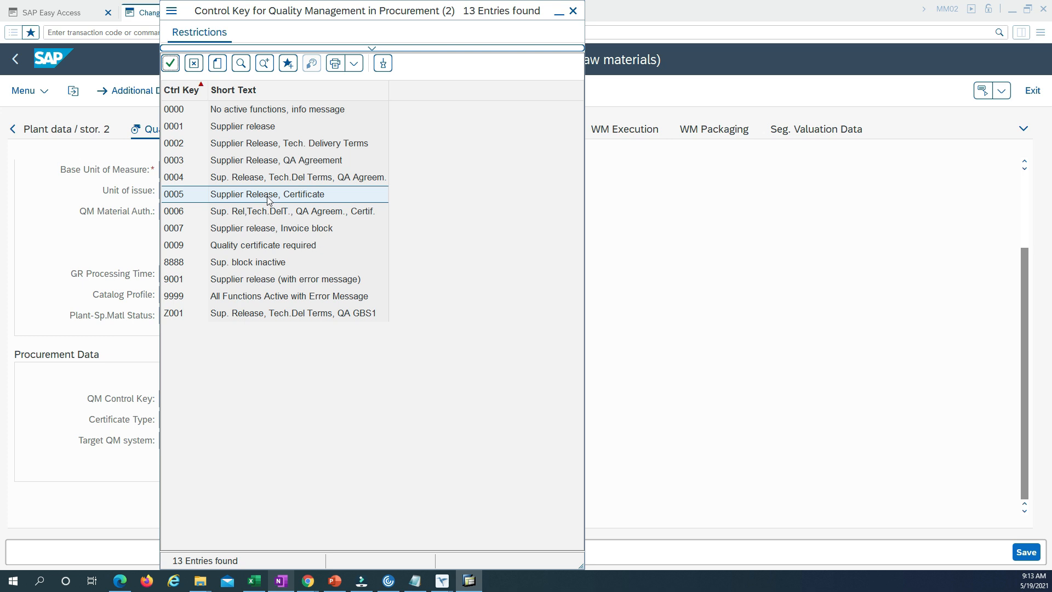
left_click(230, 129)
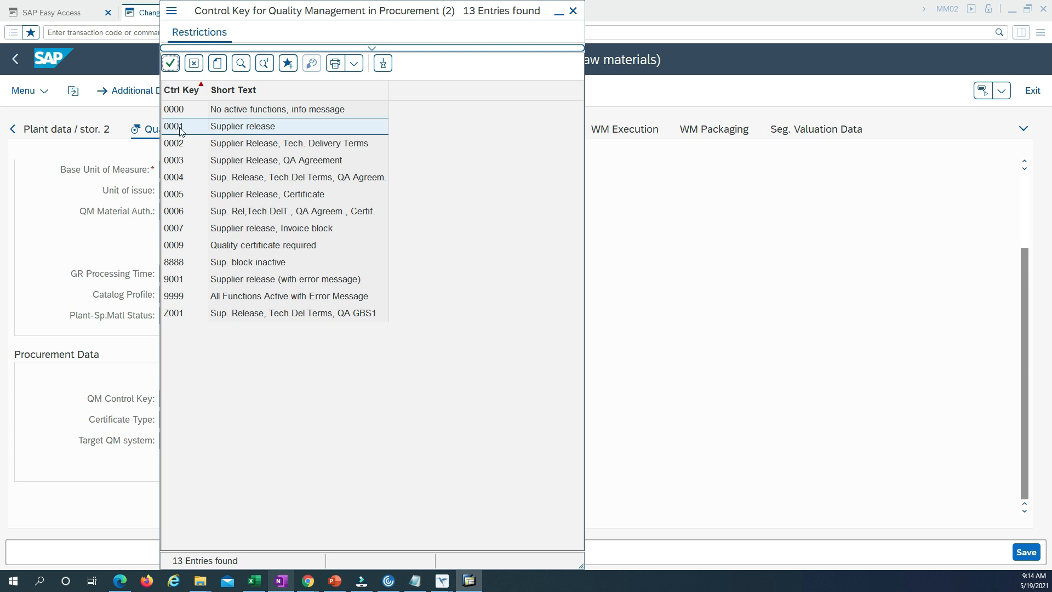
double_click(232, 130)
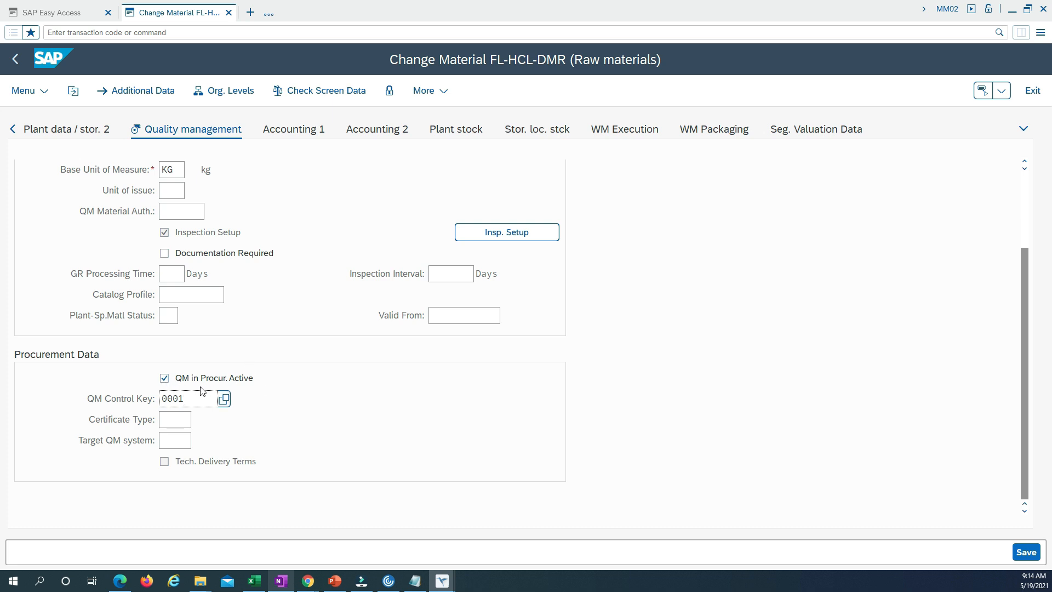
Reselect QM control key 0001 from its value list and save the material master changes
left_click(225, 400)
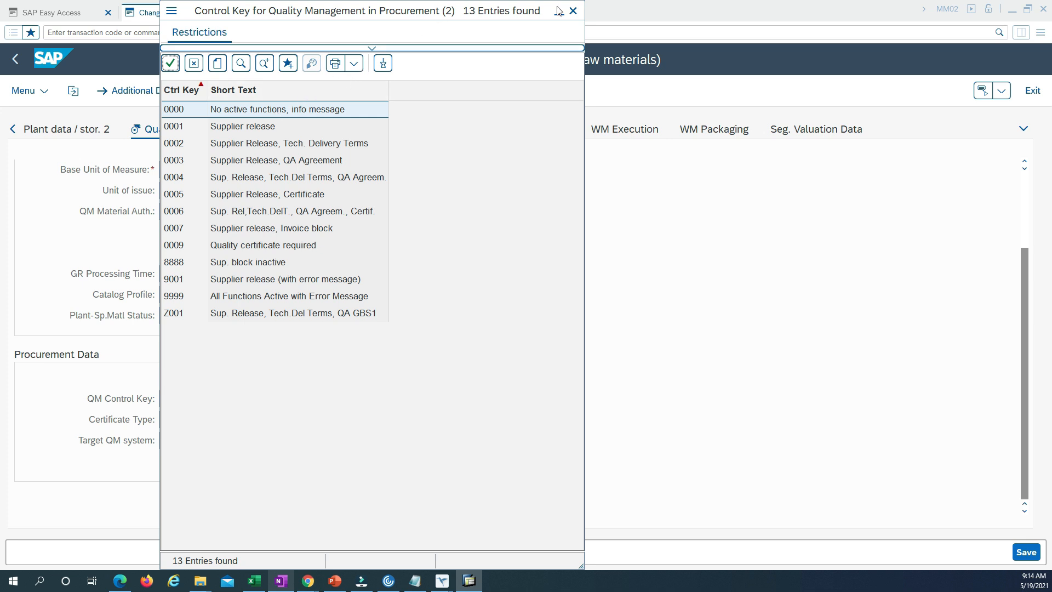
double_click(244, 127)
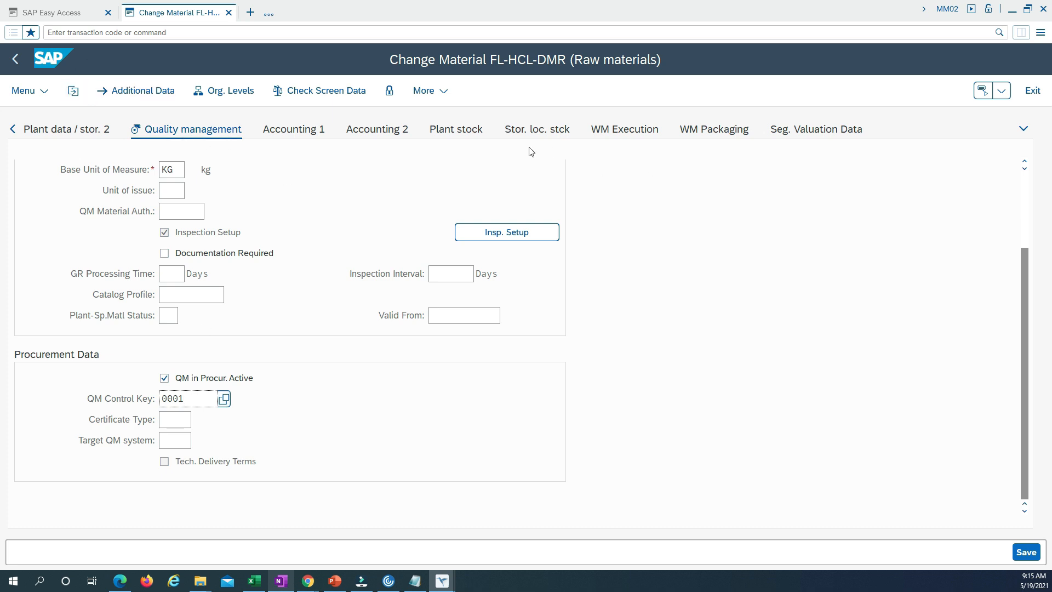
left_click(1024, 554)
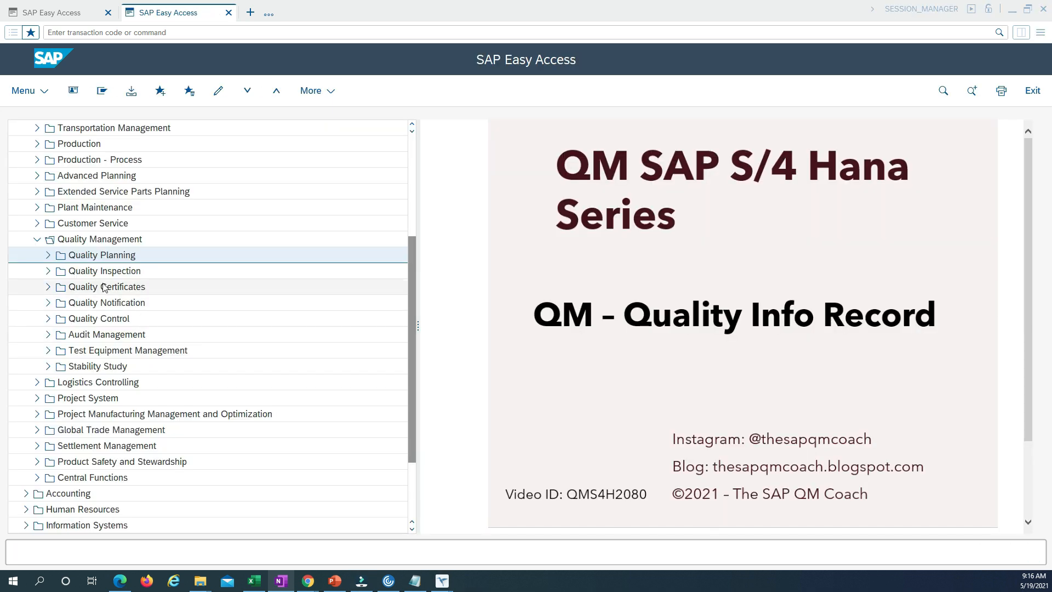
Open the create transaction for procurement quality info records under Quality Planning, Logistics Master Data
left_click(48, 255)
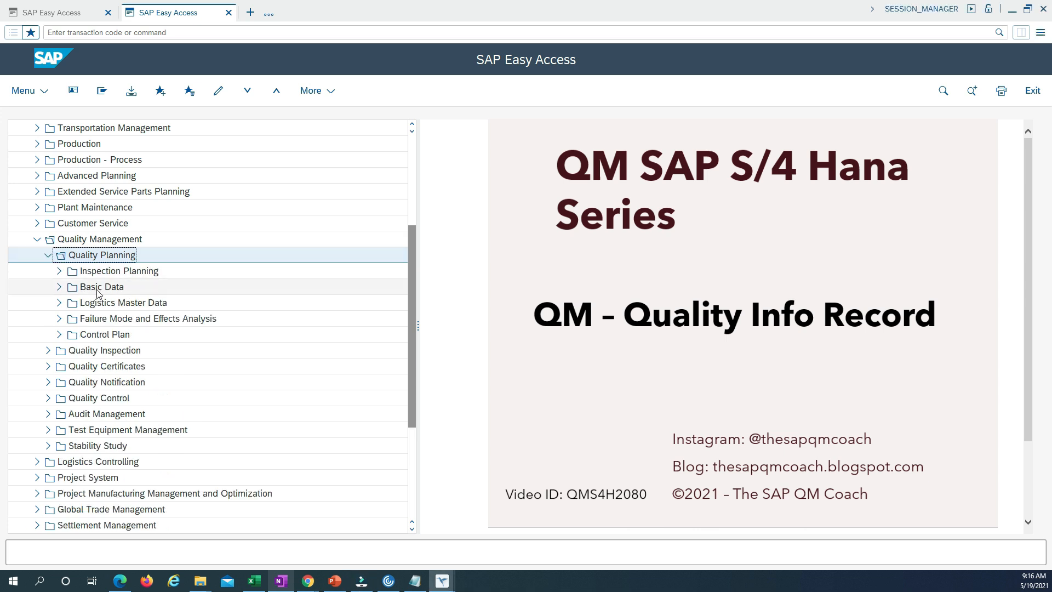
left_click(58, 304)
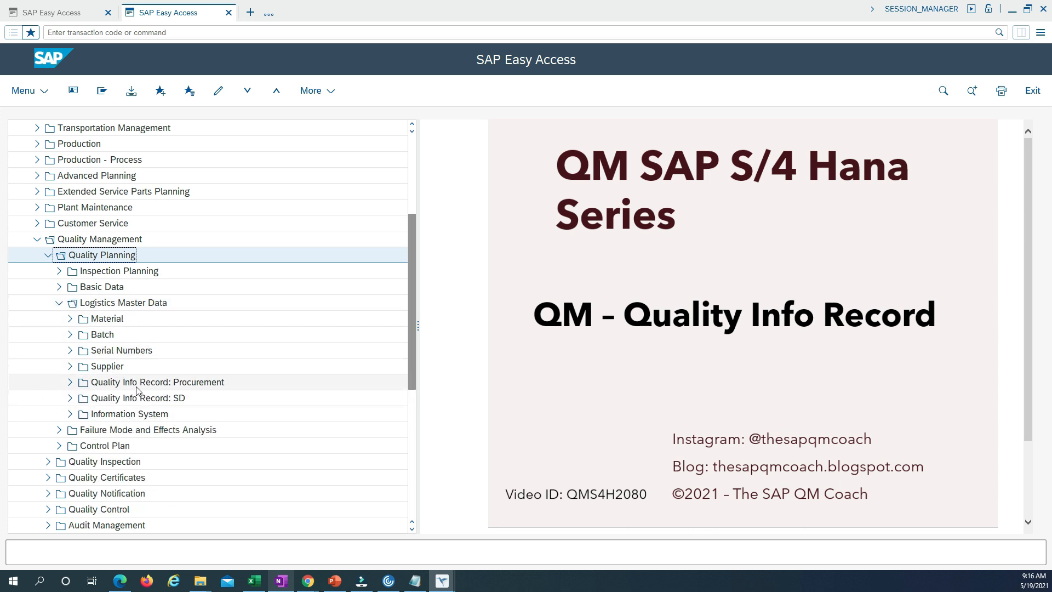
left_click(70, 382)
double_click(115, 403)
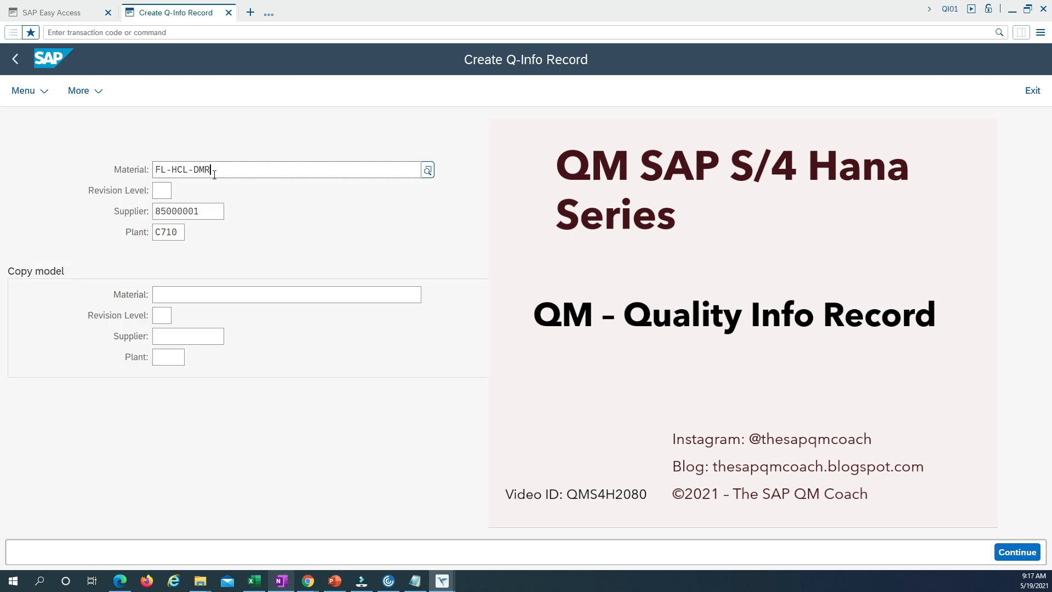
Check the available revision levels and continue with material FL-HCL-DMR, the prefilled supplier and plant C710
left_click_drag(226, 170, 105, 165)
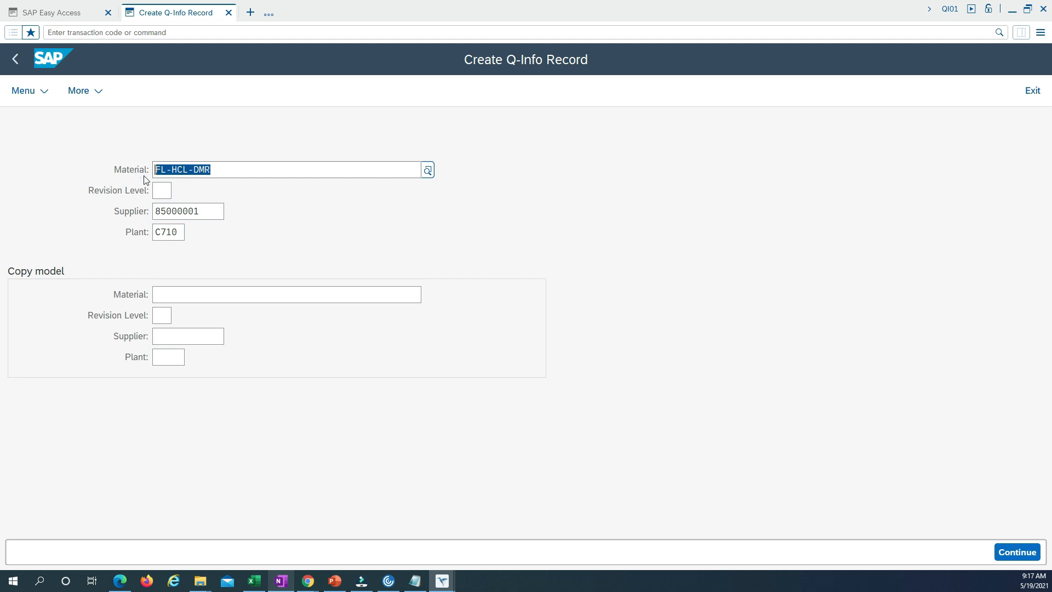
double_click(206, 212)
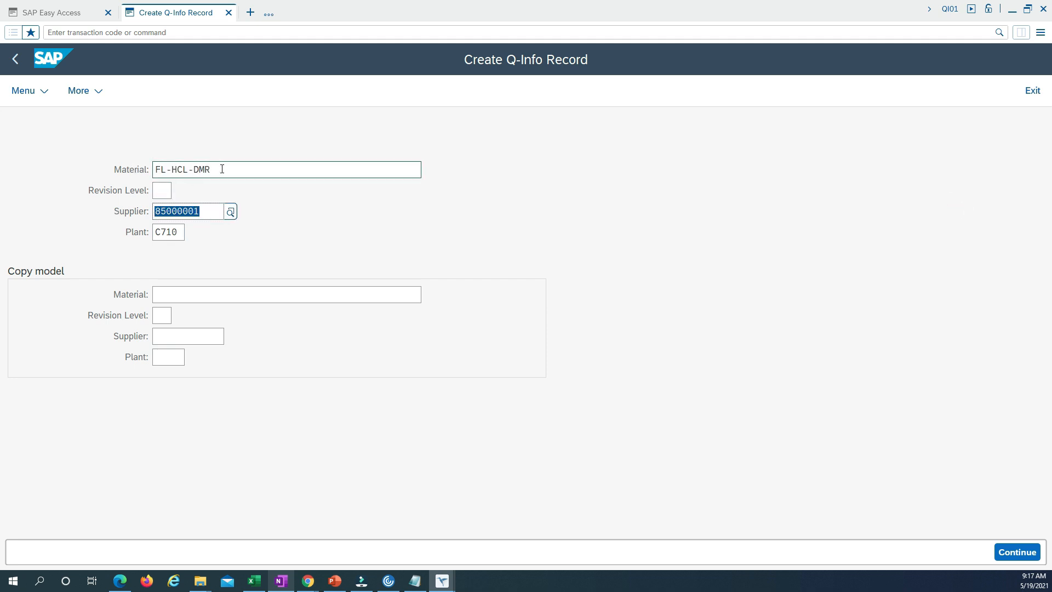
left_click_drag(226, 168, 52, 164)
left_click(158, 192)
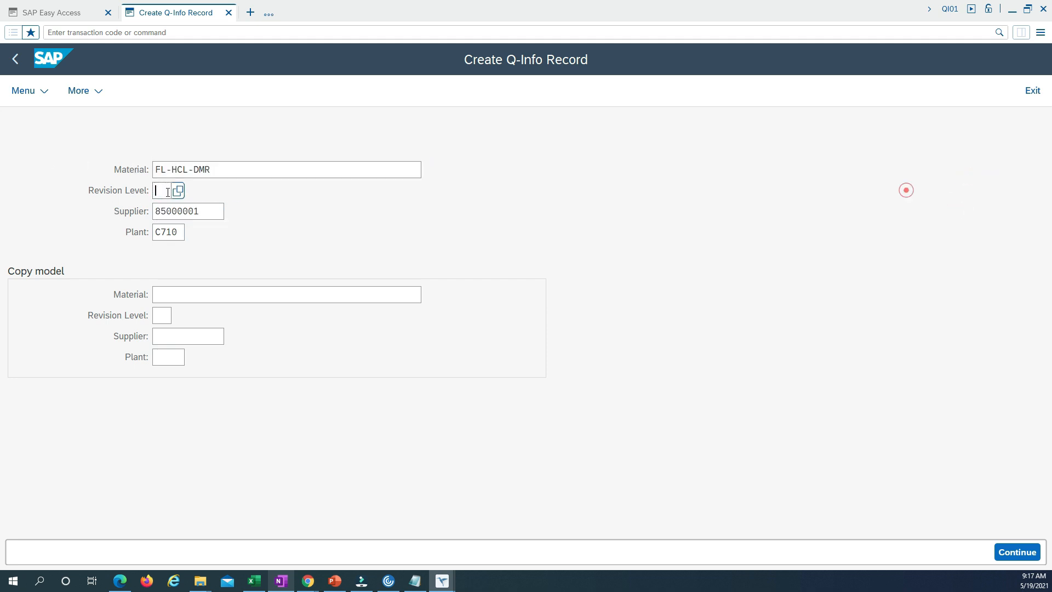
left_click(178, 191)
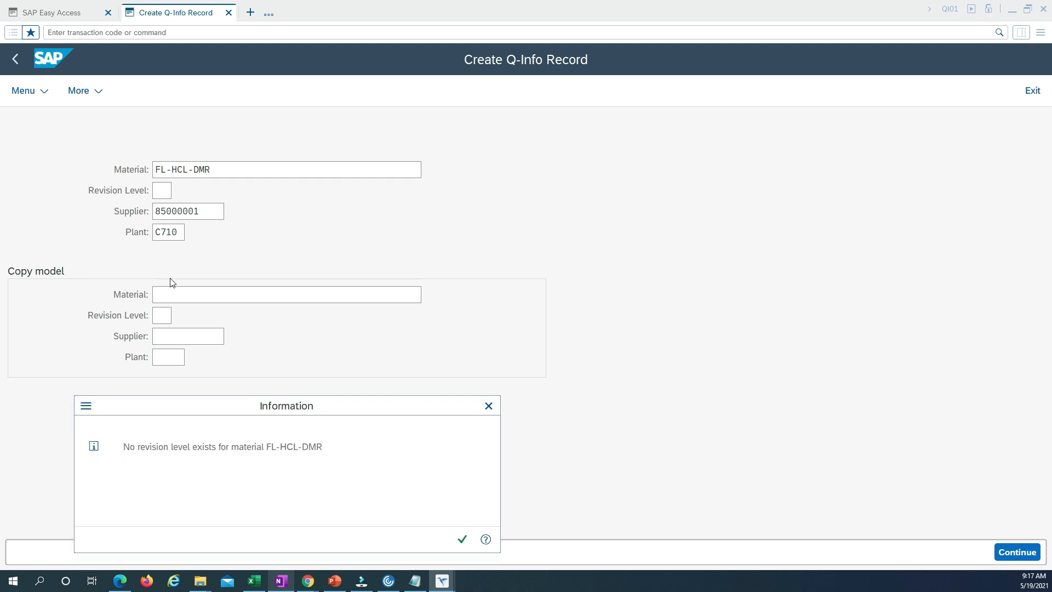
key("Return")
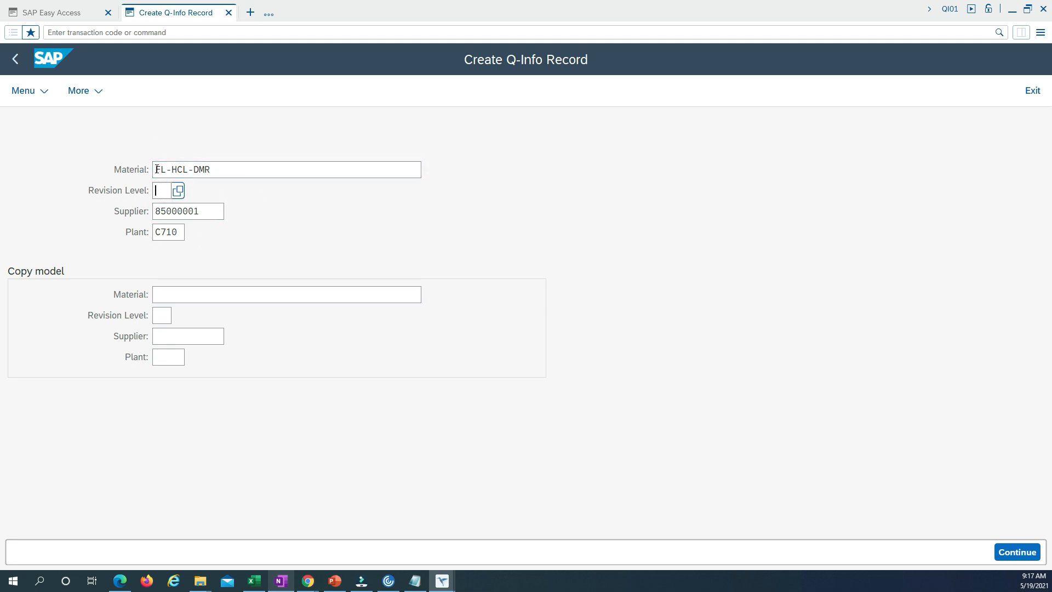
left_click(1018, 554)
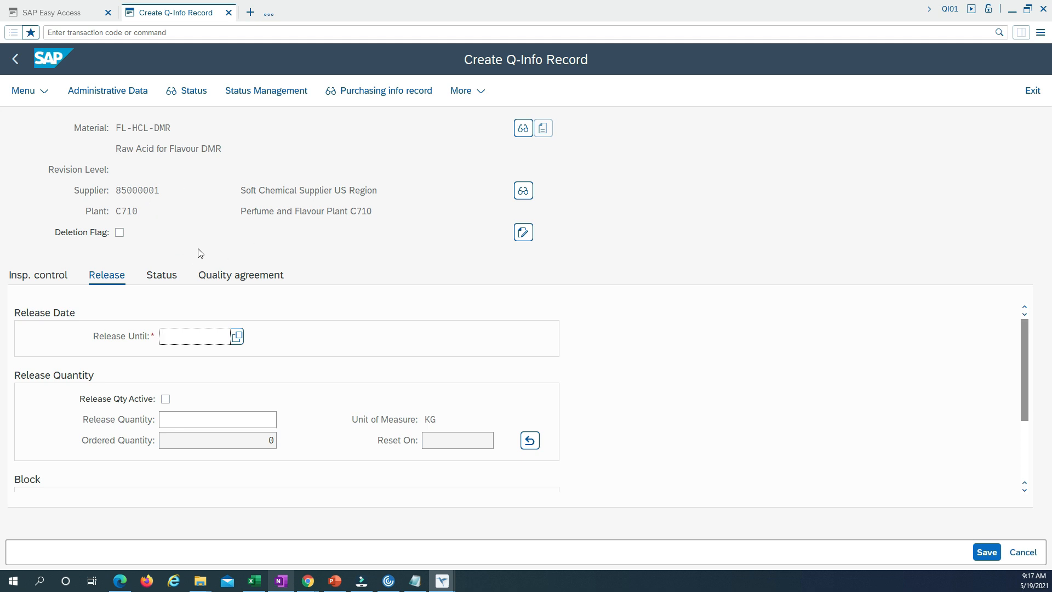
Set the Q-info record's Release Until date to 12/29/2021
left_click(239, 337)
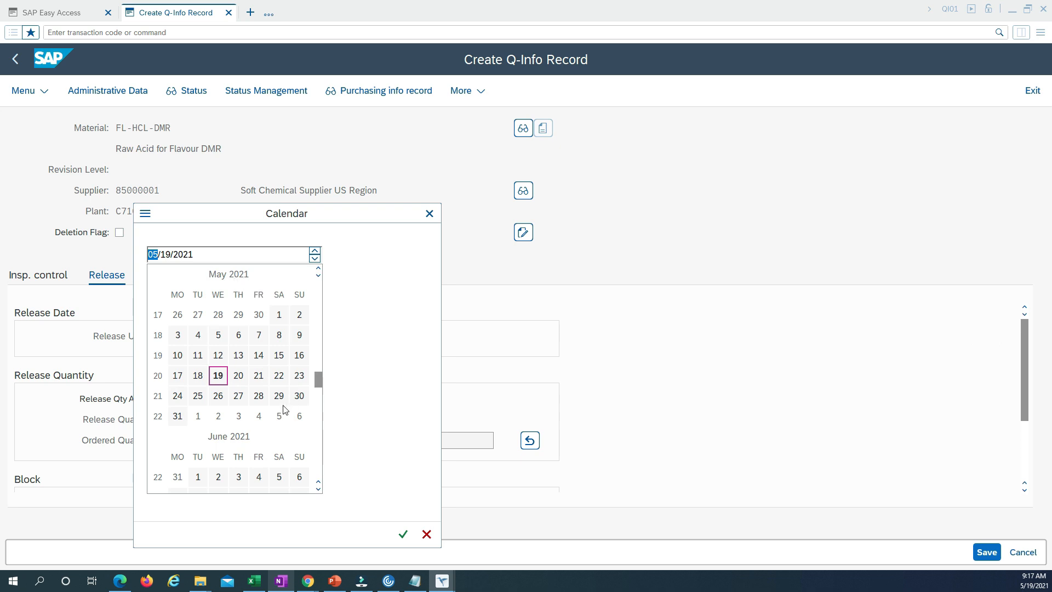
scroll(227, 403, "down", 15)
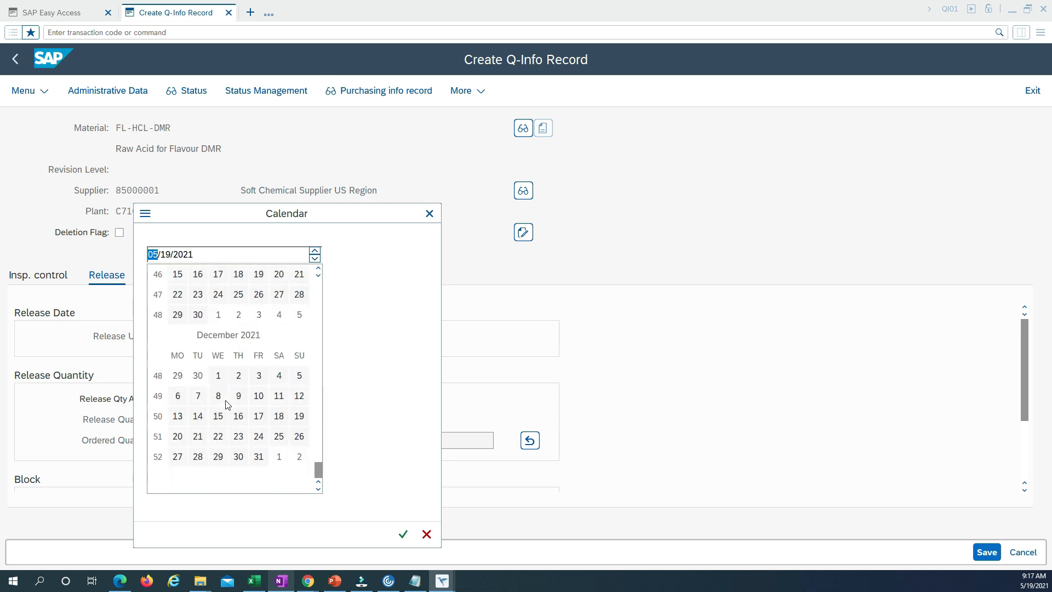
double_click(218, 456)
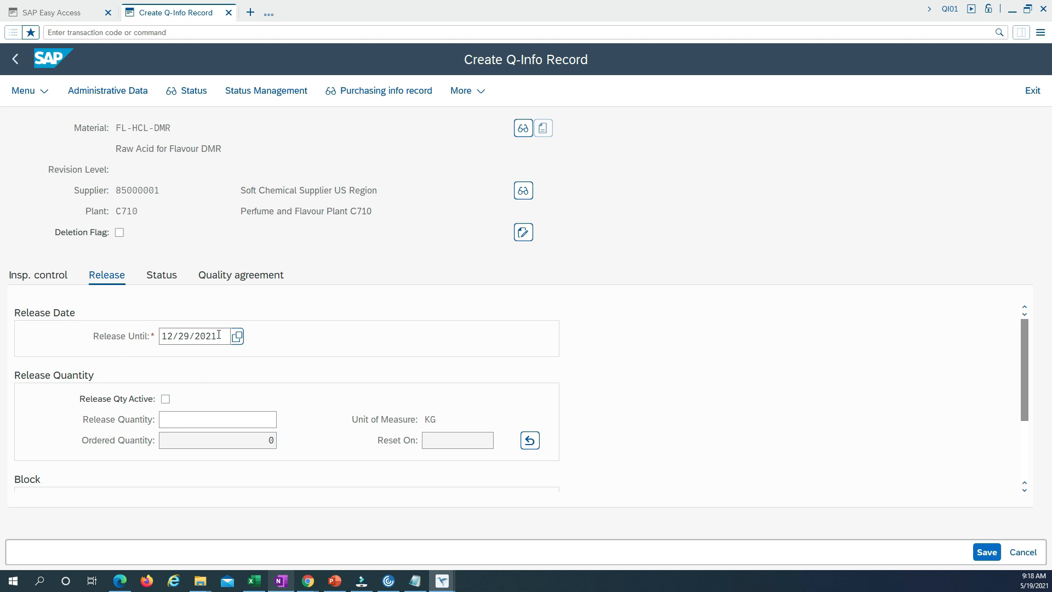
Examine the release date, release quantity, block function options and block reason in the release data
double_click(189, 336)
left_click(192, 425)
left_click_drag(425, 418, 436, 418)
left_click(177, 422)
left_click_drag(224, 337, 167, 336)
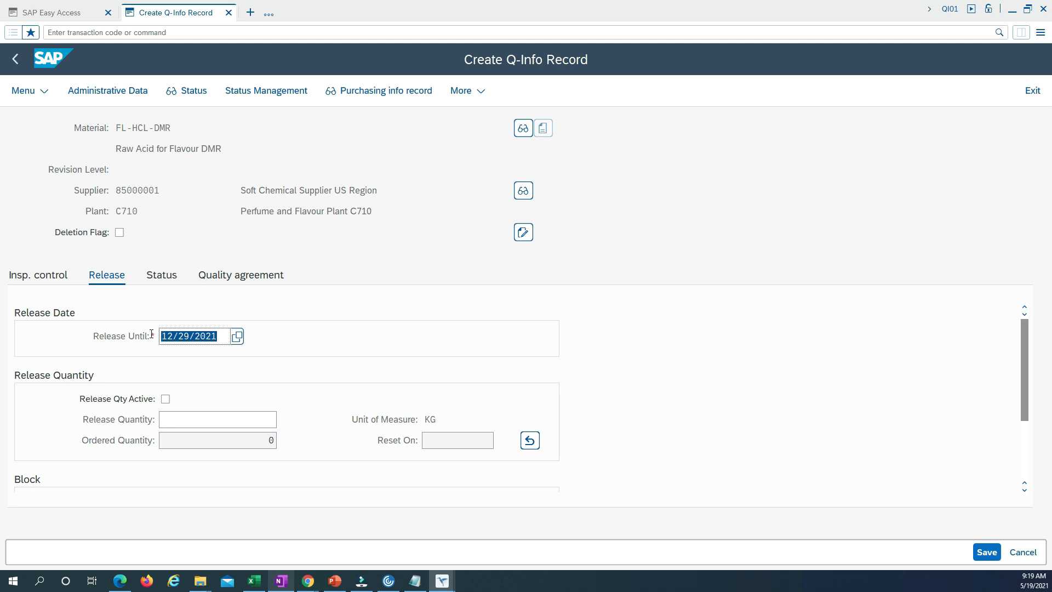
scroll(242, 383, "down", 3)
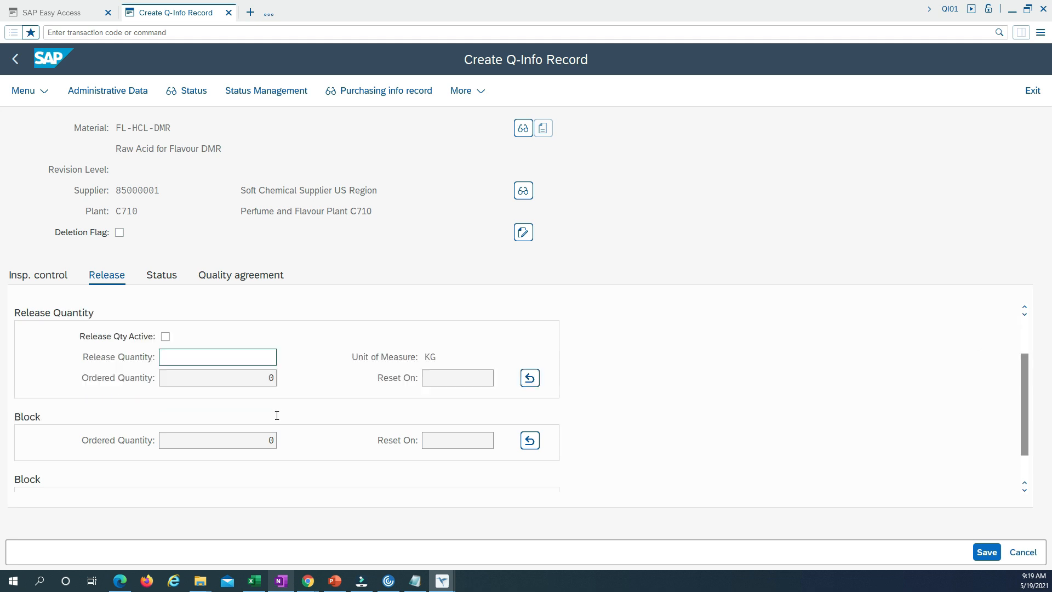
scroll(275, 403, "up", 3)
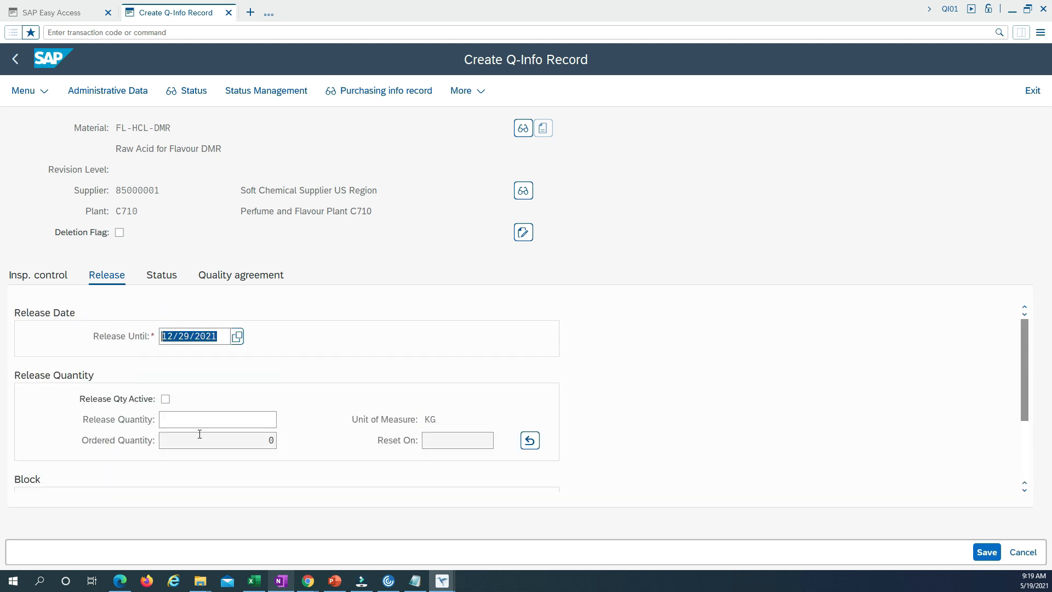
scroll(256, 413, "down", 3)
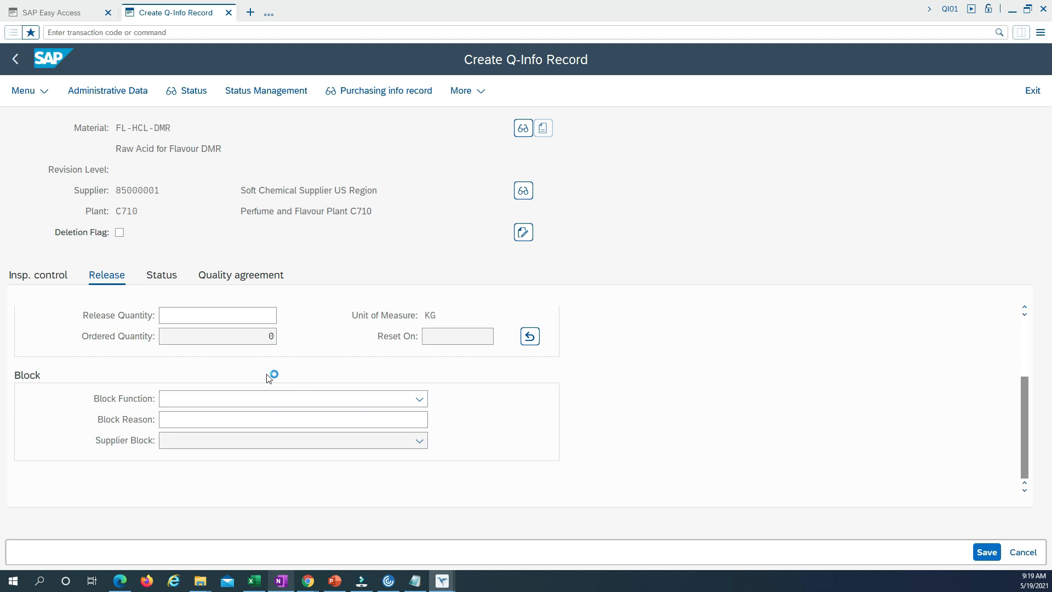
scroll(268, 378, "up", 3)
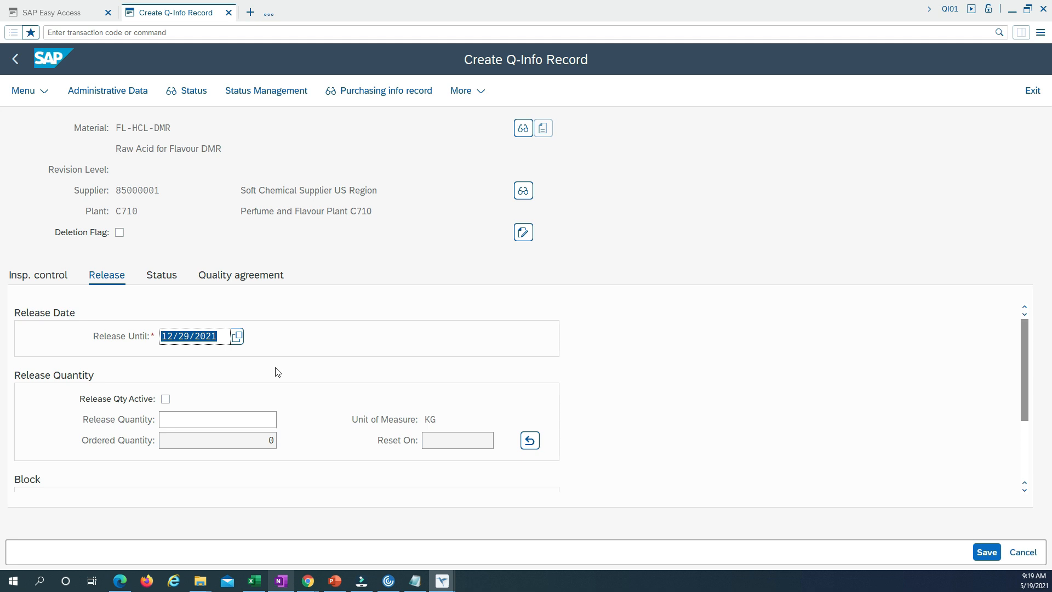
scroll(277, 373, "down", 3)
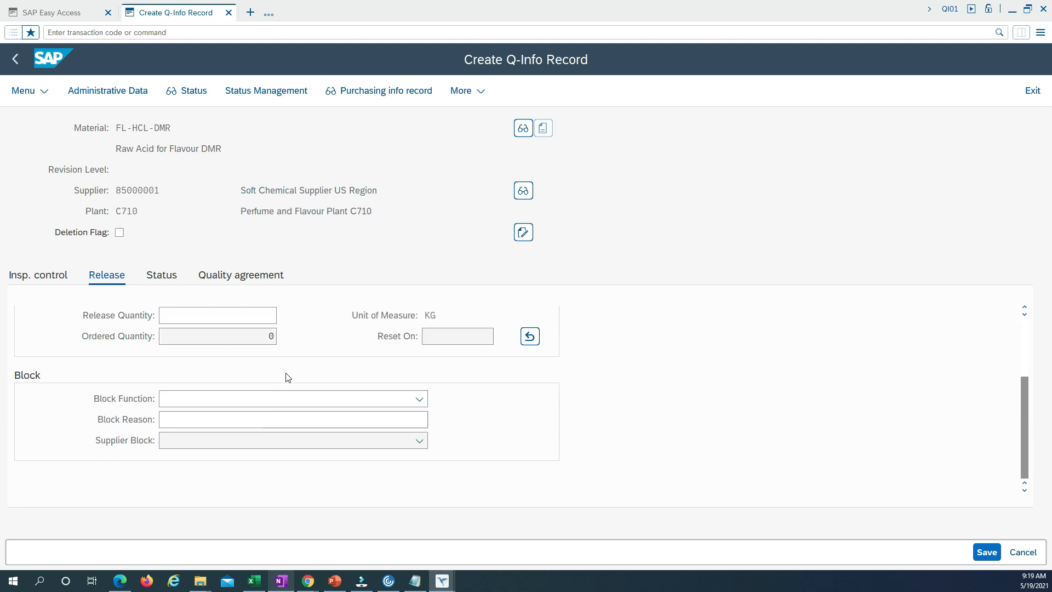
left_click(420, 400)
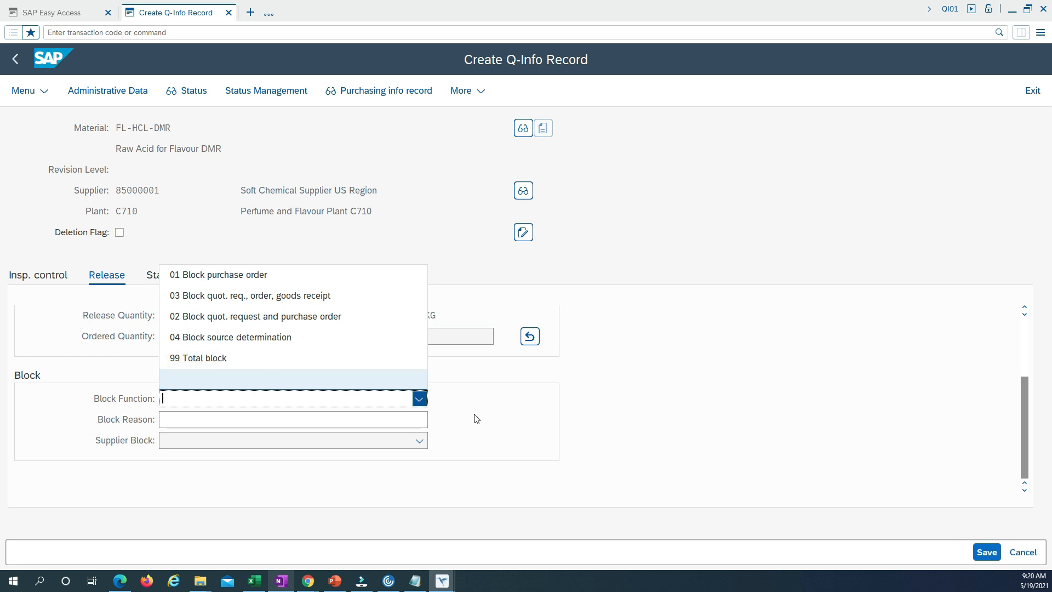
left_click(431, 404)
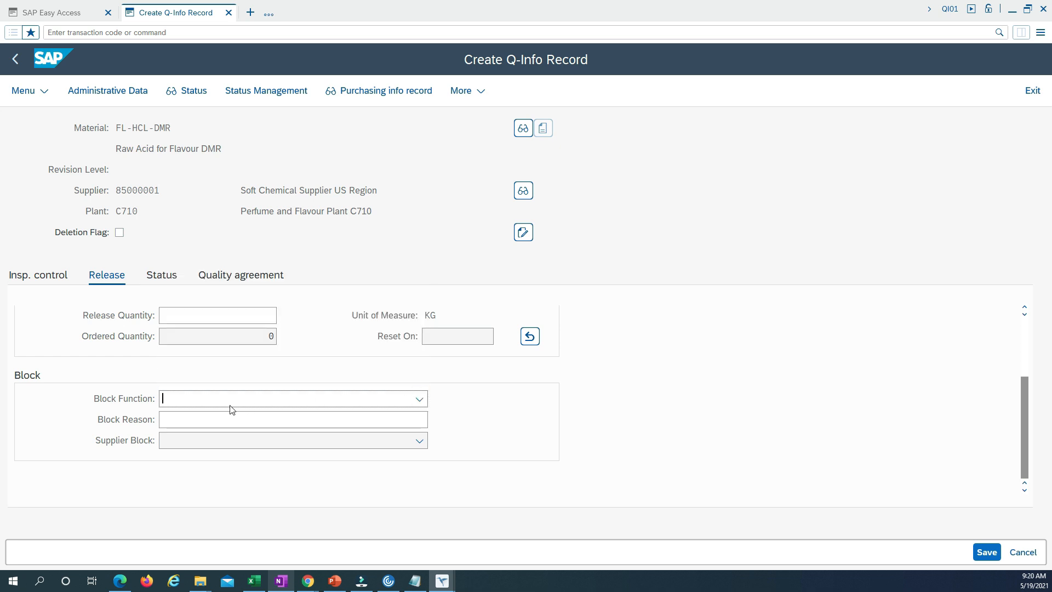
left_click(189, 420)
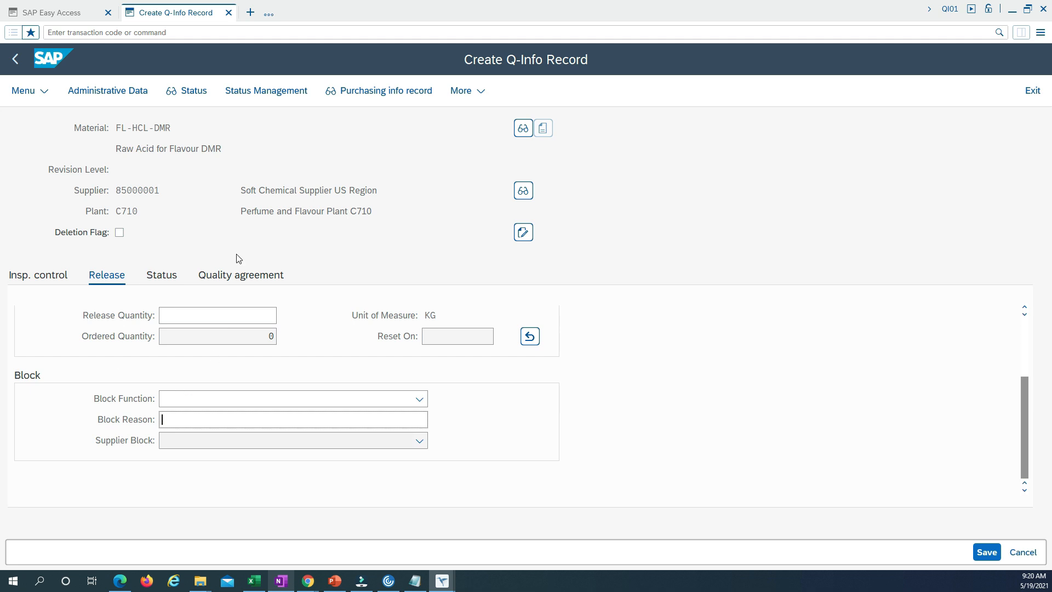
Check the status profile, quality agreement and inspection control data, and save the Q-info record
left_click(161, 275)
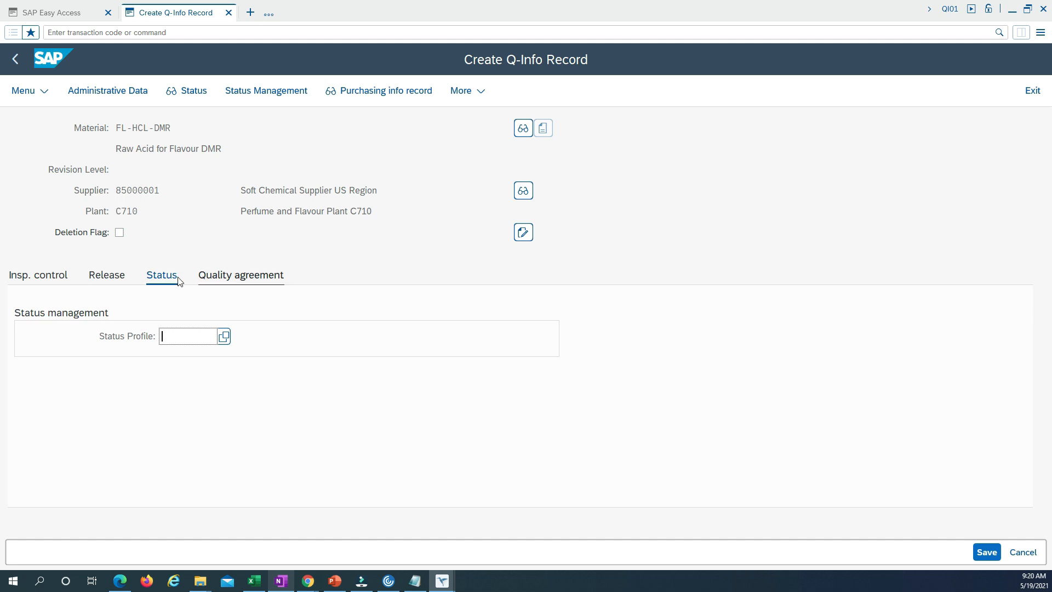
left_click(234, 280)
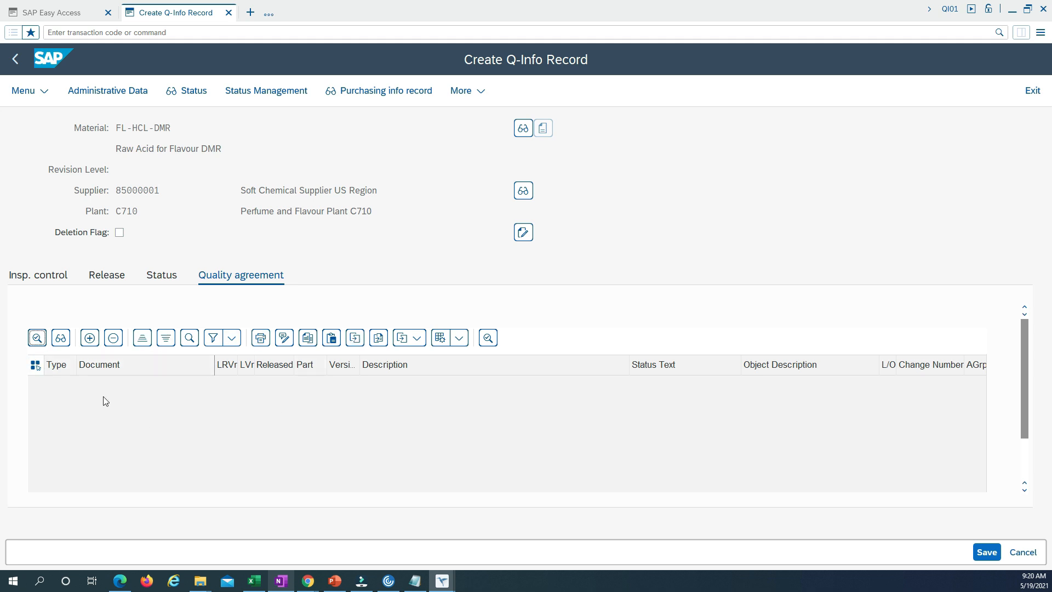
left_click(58, 277)
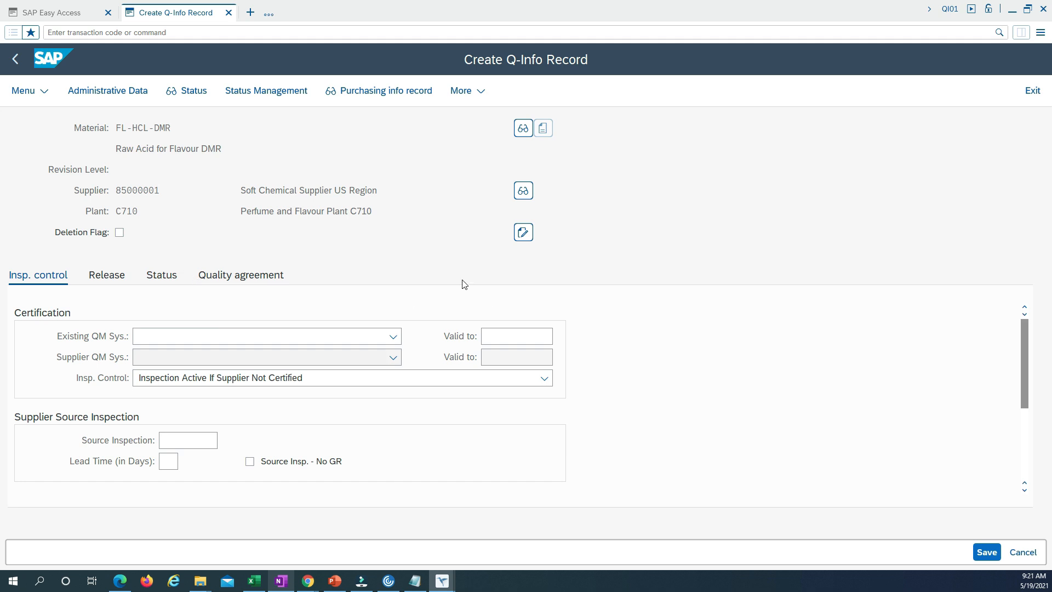
left_click(986, 552)
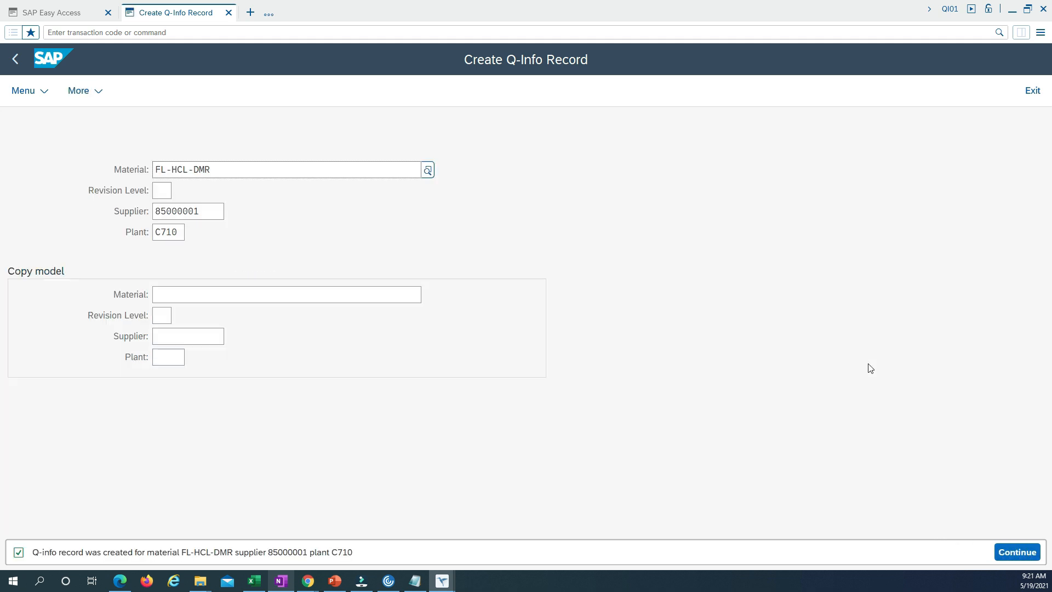